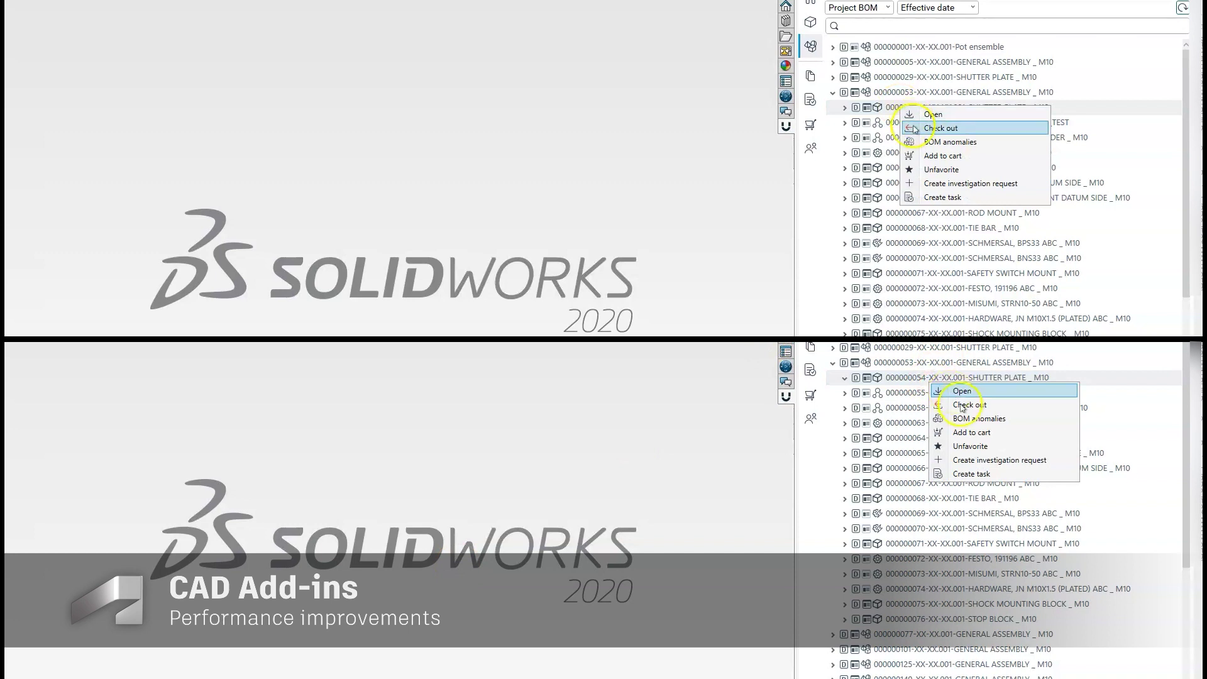
# Check out the shutter plate files from the Upchain panel in SOLIDWORKS.
pyautogui.click(913, 129)
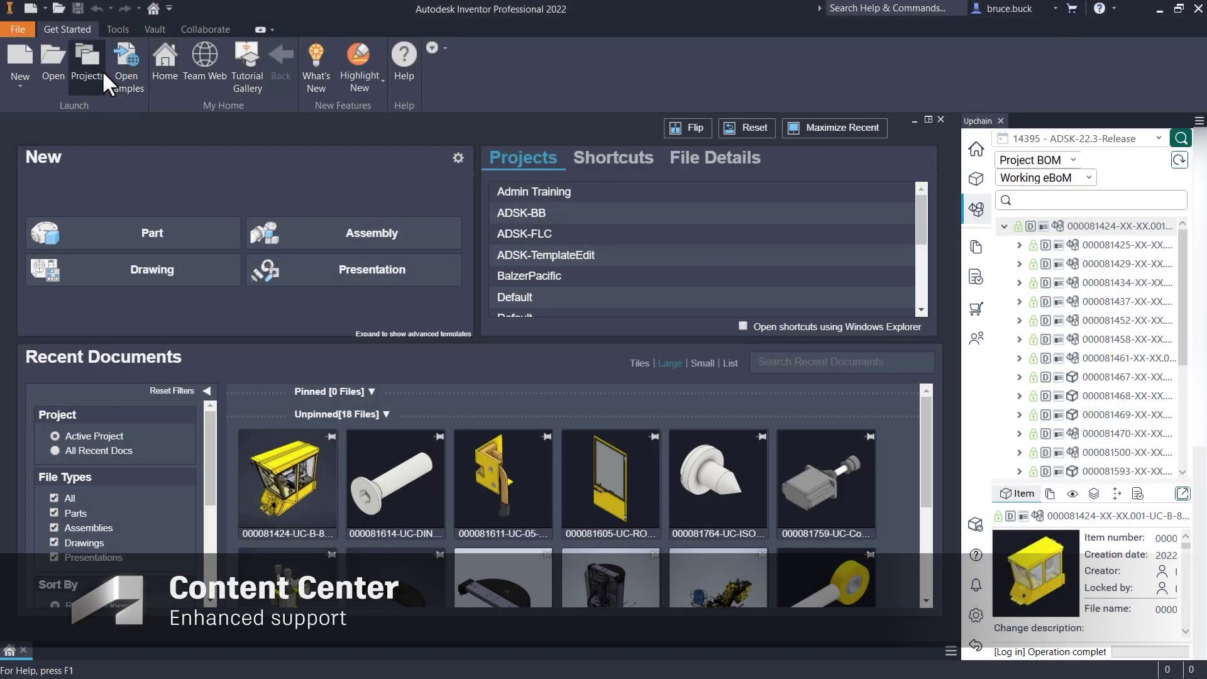
# Review the DEMO-UpChain project's appearance, material and Content Center libraries, then open the bracket assembly.
pyautogui.click(106, 75)
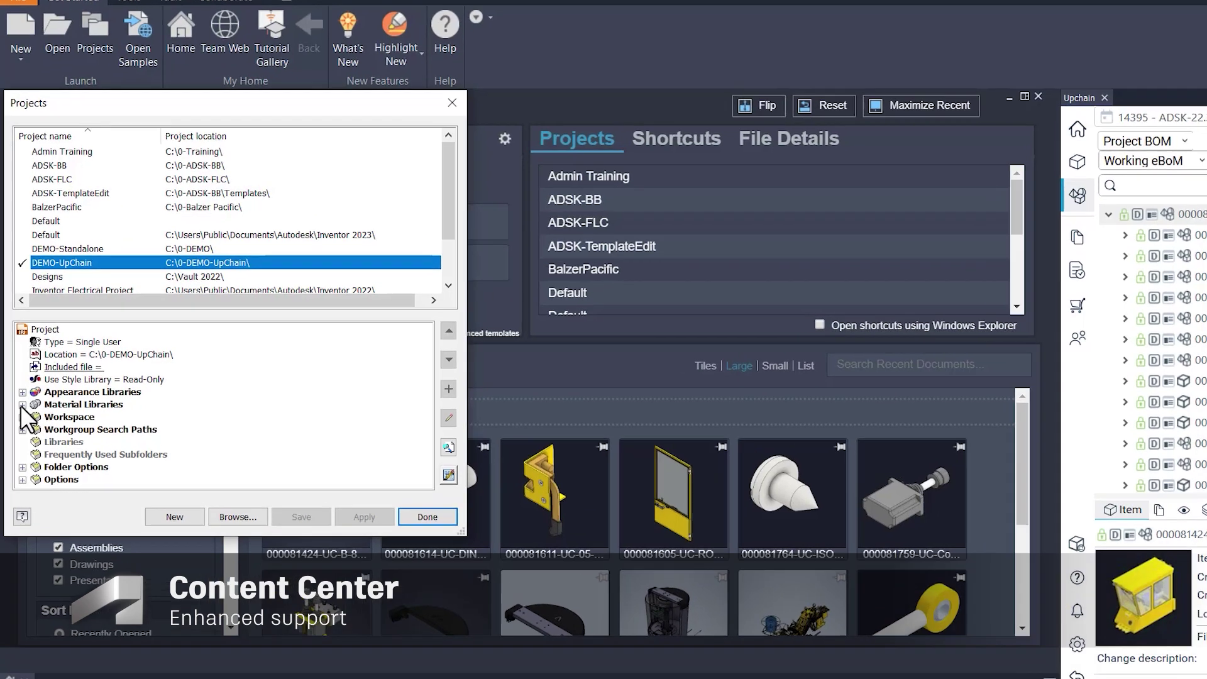
pyautogui.click(21, 399)
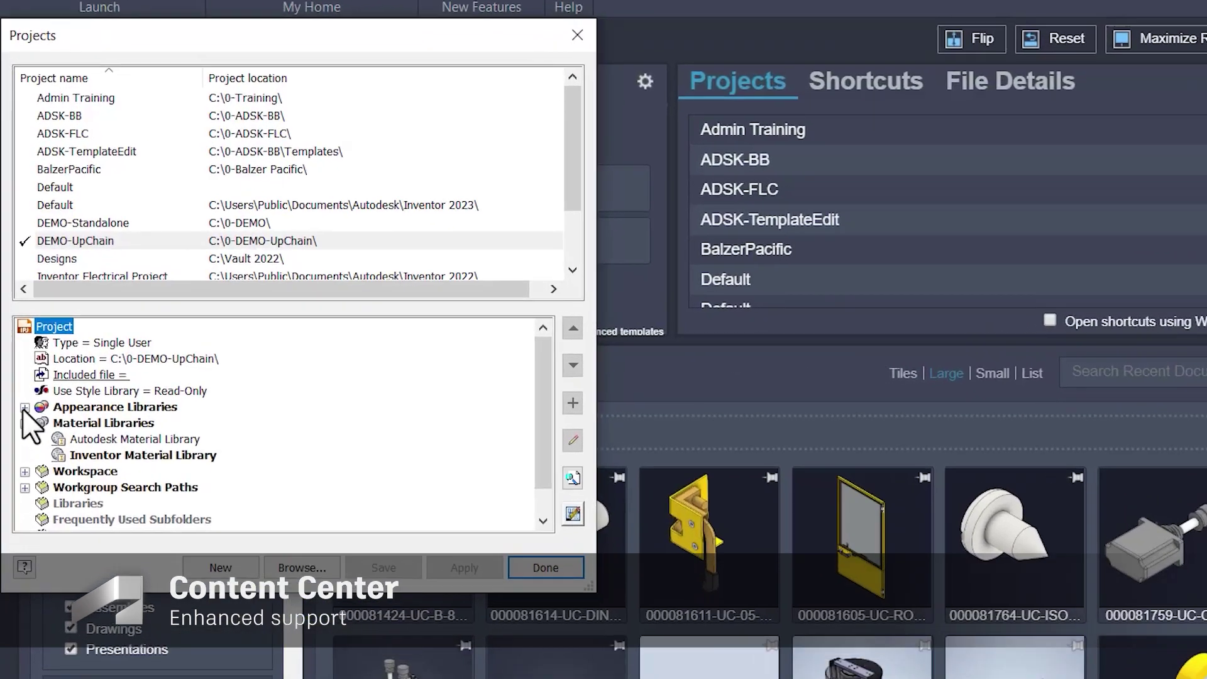
pyautogui.scroll(-2, 38, 411)
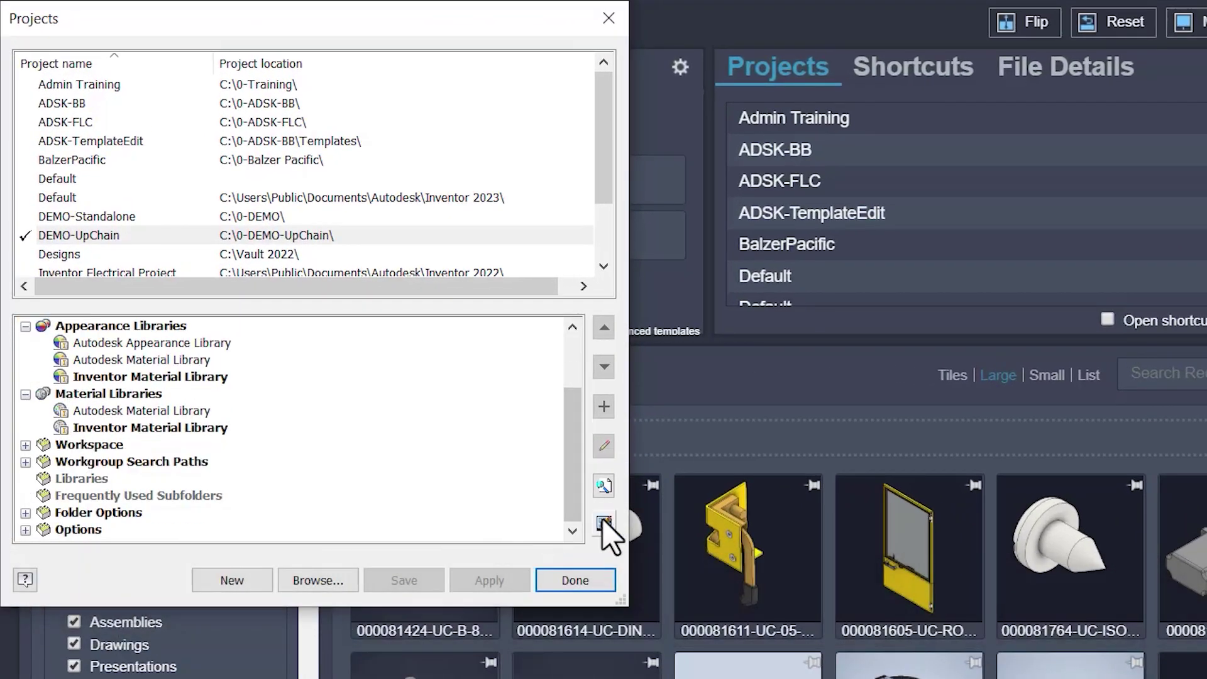
pyautogui.click(603, 524)
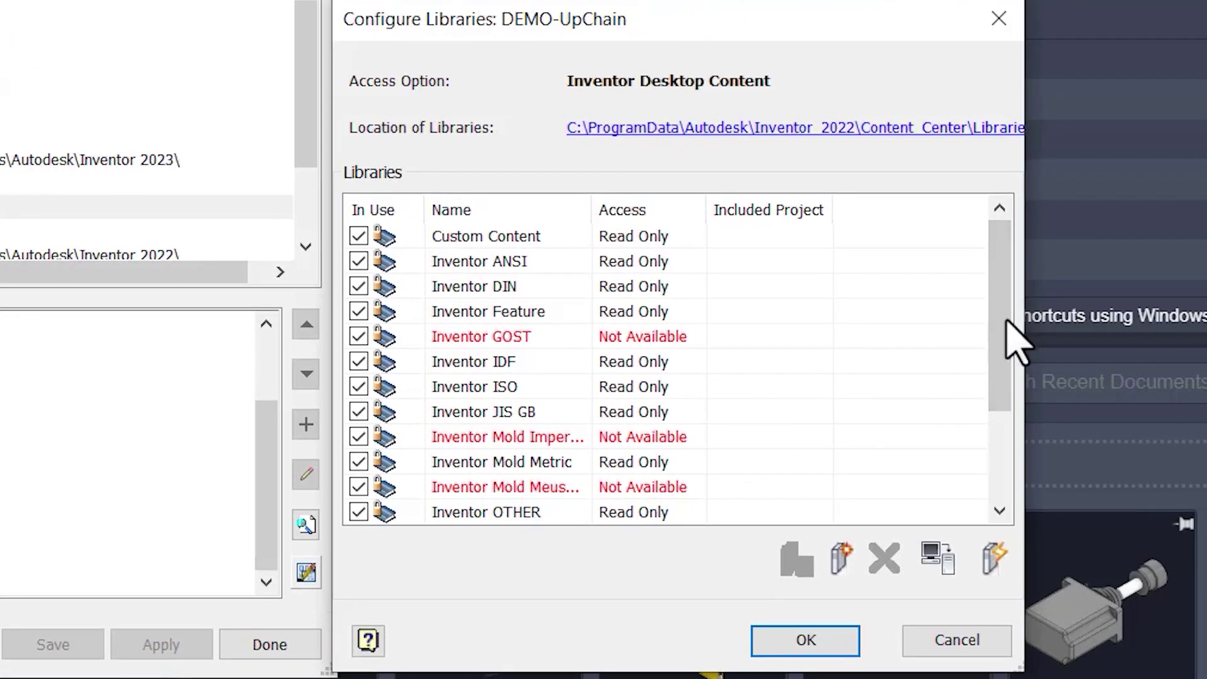
pyautogui.moveTo(1006, 319)
pyautogui.mouseDown()
pyautogui.moveTo(997, 485)
pyautogui.moveTo(986, 324)
pyautogui.mouseUp()
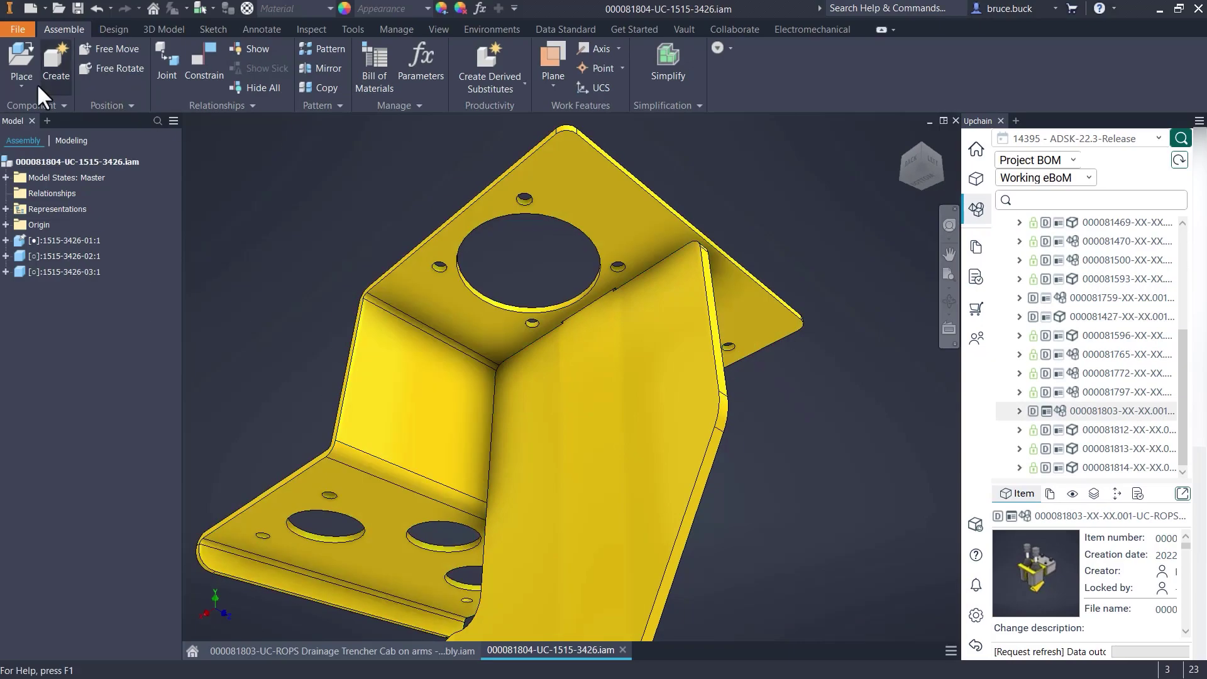
# AutoDrop AS 1427 - Metric M5 x 10 flanged hex bolts into all matching bracket holes.
pyautogui.click(12, 91)
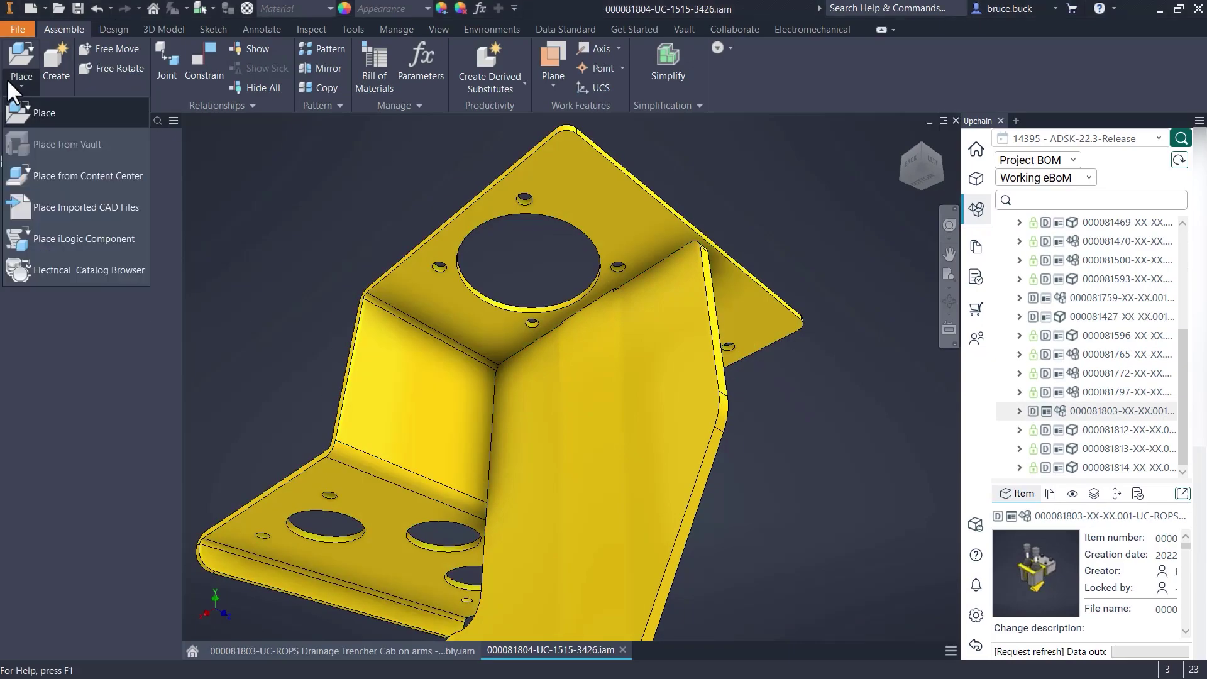
pyautogui.click(90, 176)
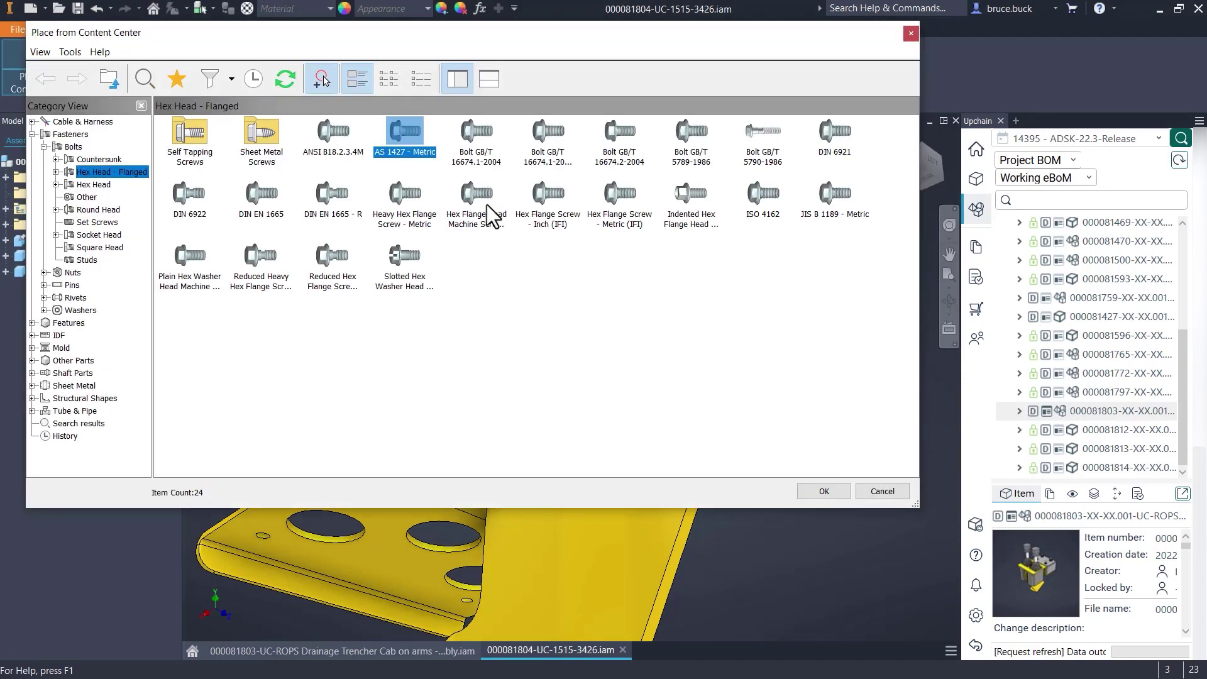
pyautogui.click(824, 490)
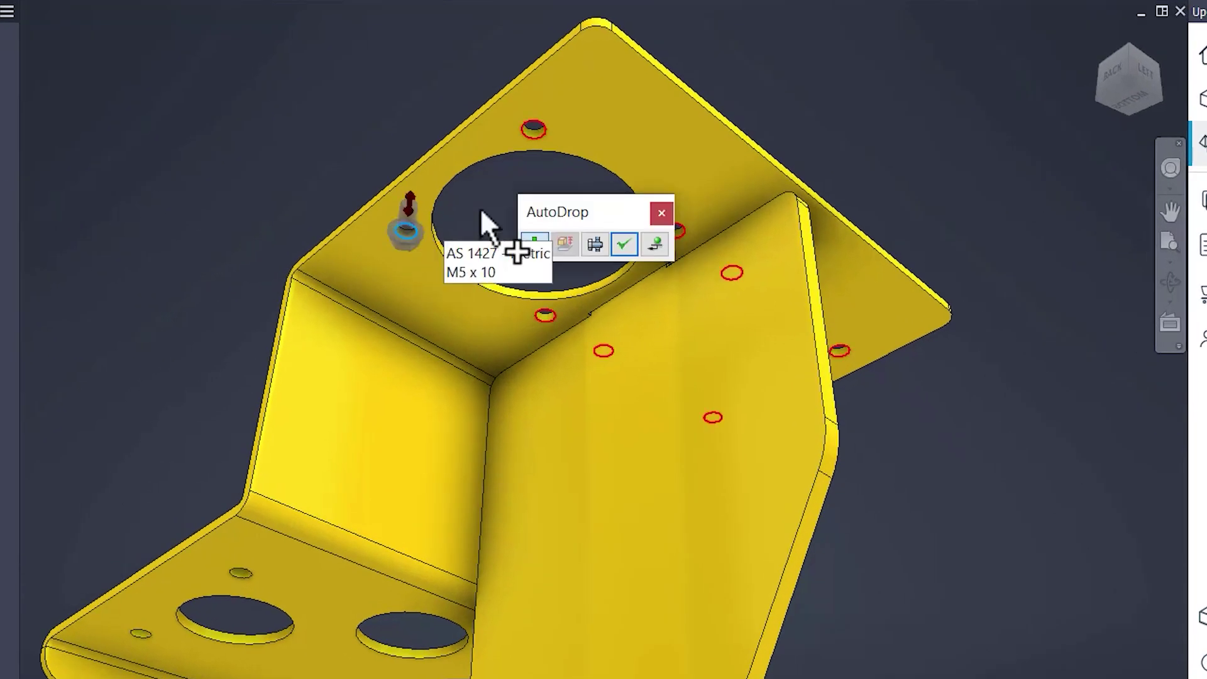
pyautogui.click(625, 246)
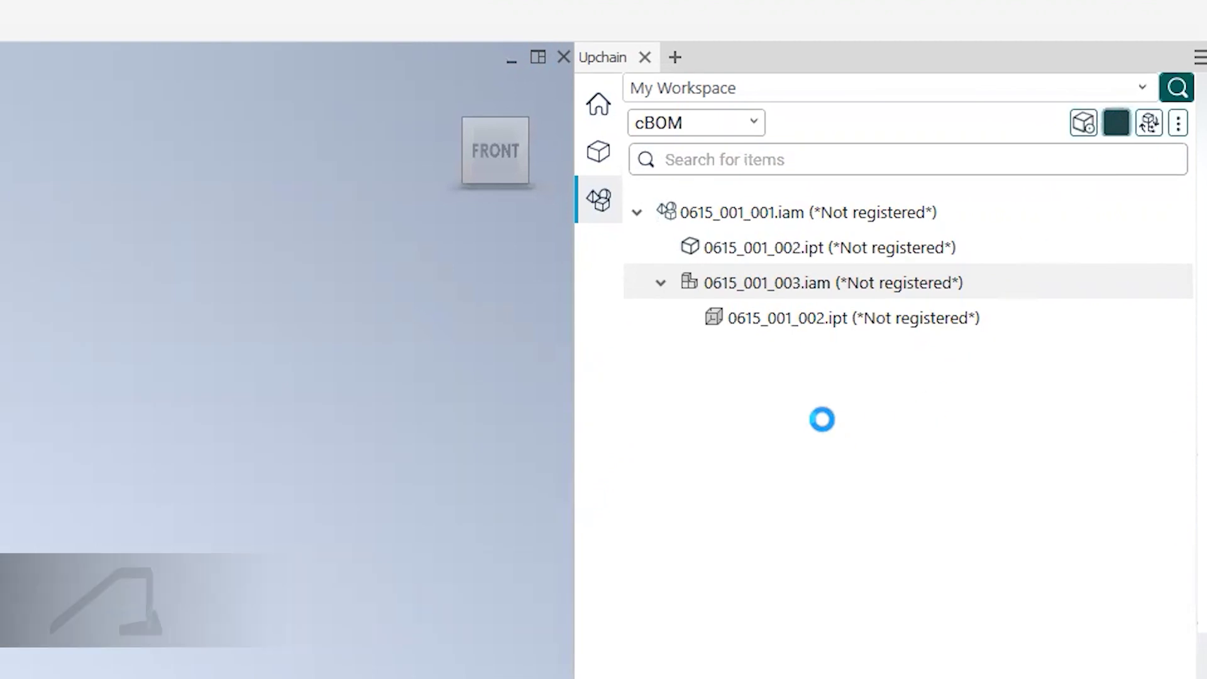
# Check in the root assembly, reviewing subassembly 0615_001_003.iam and part 0615_001_002.ipt.
pyautogui.rightClick(747, 211)
pyautogui.click(821, 336)
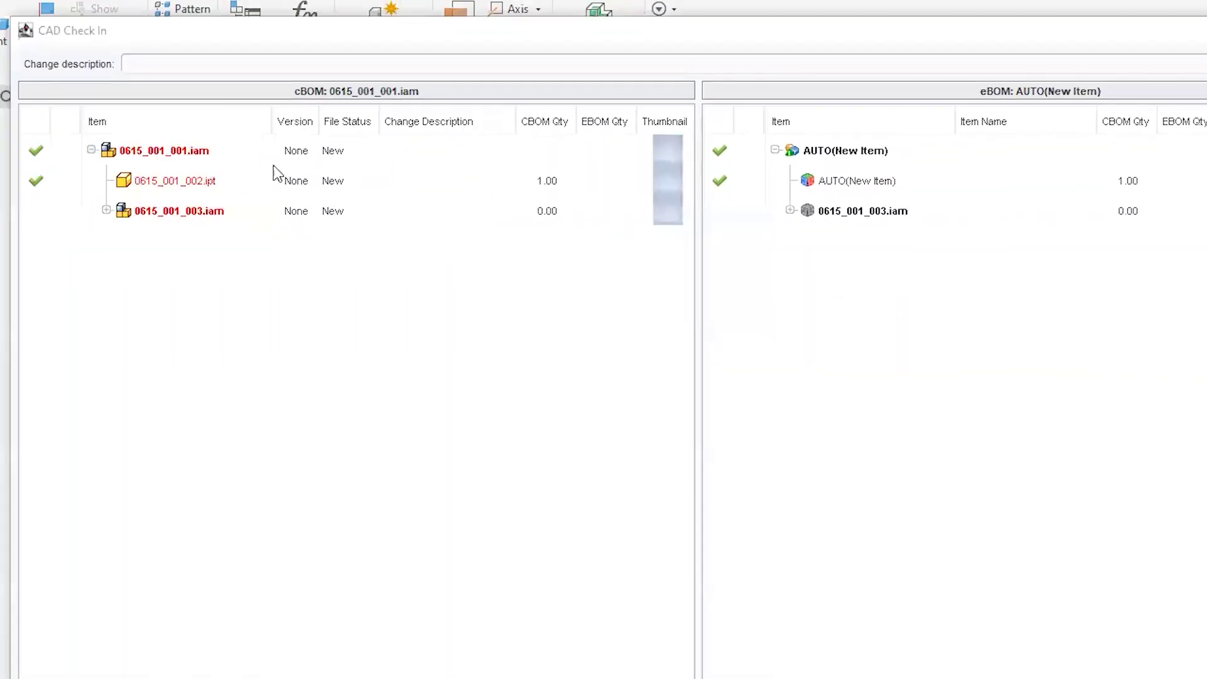
pyautogui.click(107, 212)
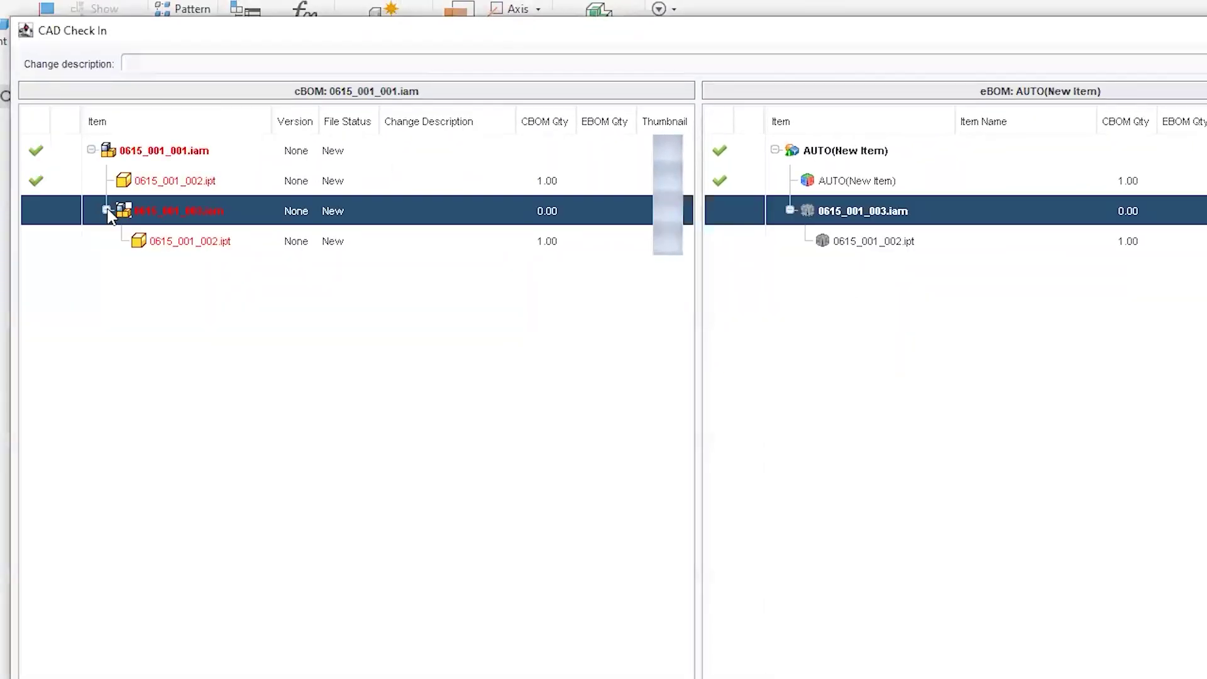
pyautogui.click(175, 247)
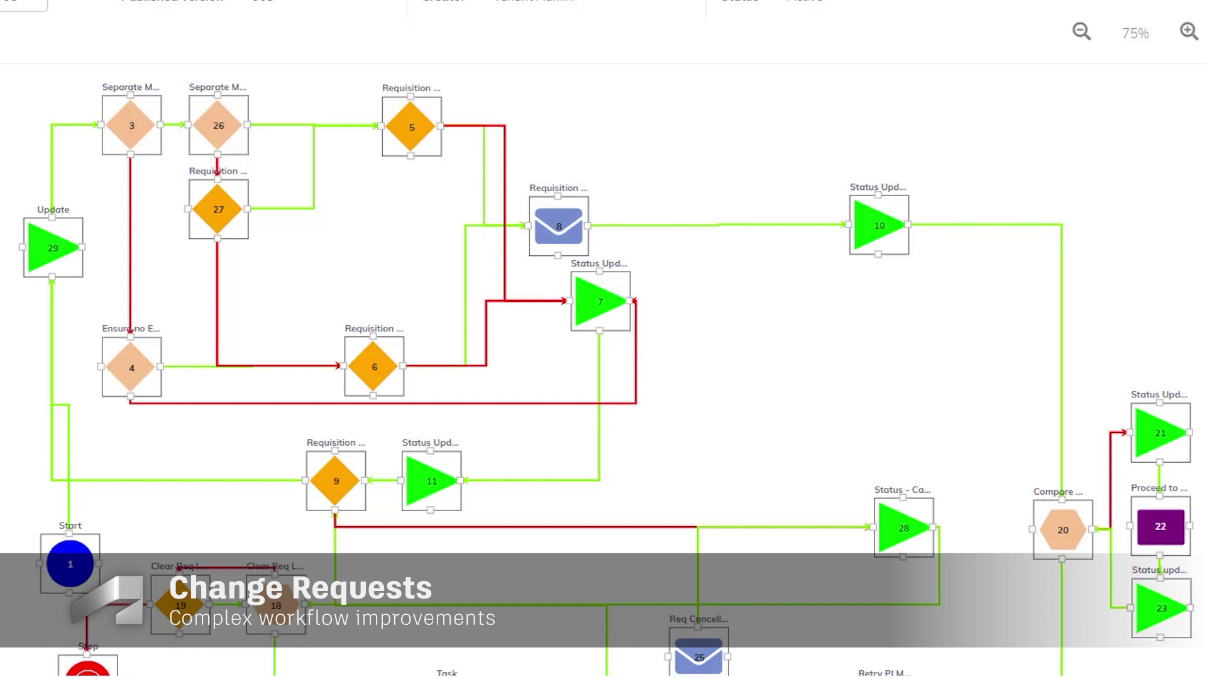
pyautogui.click(1189, 32)
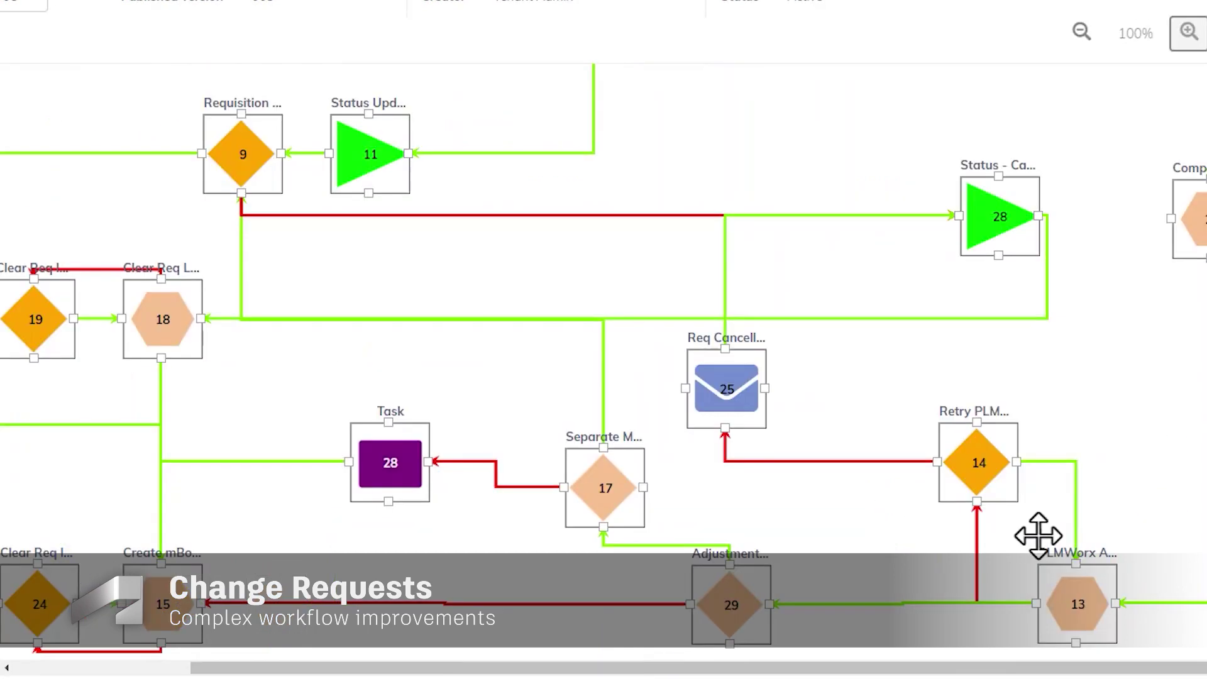
pyautogui.scroll(5, 1042, 534)
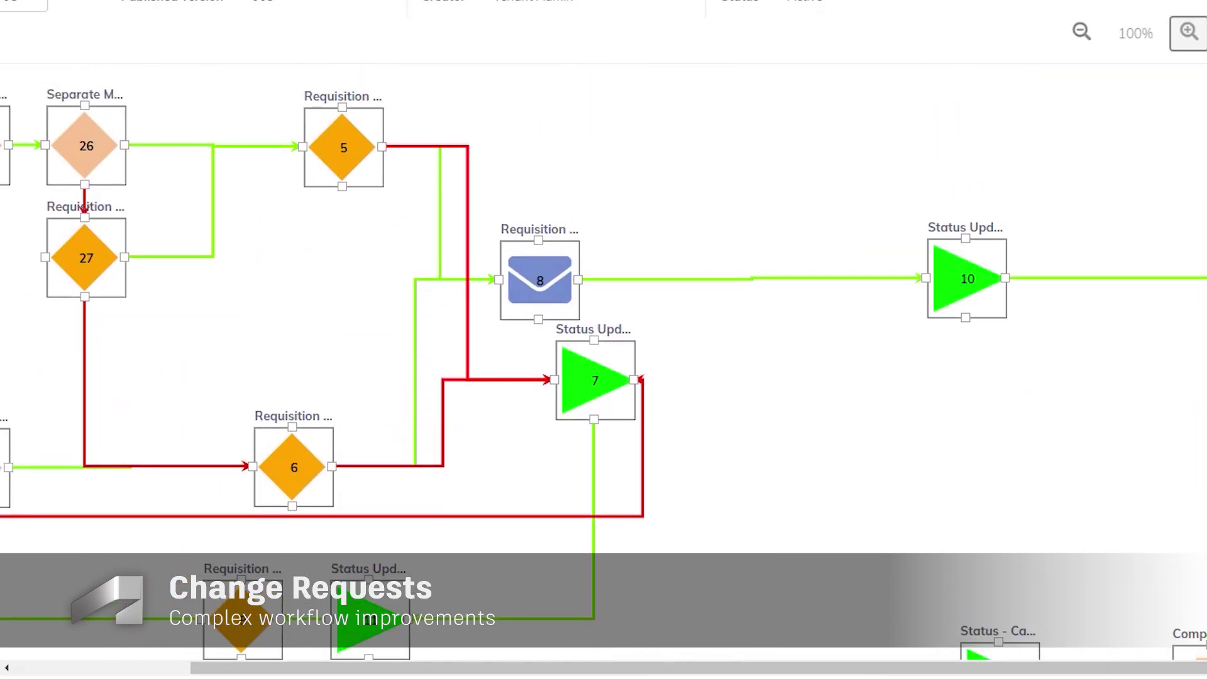
pyautogui.scroll(-1, 218, 339)
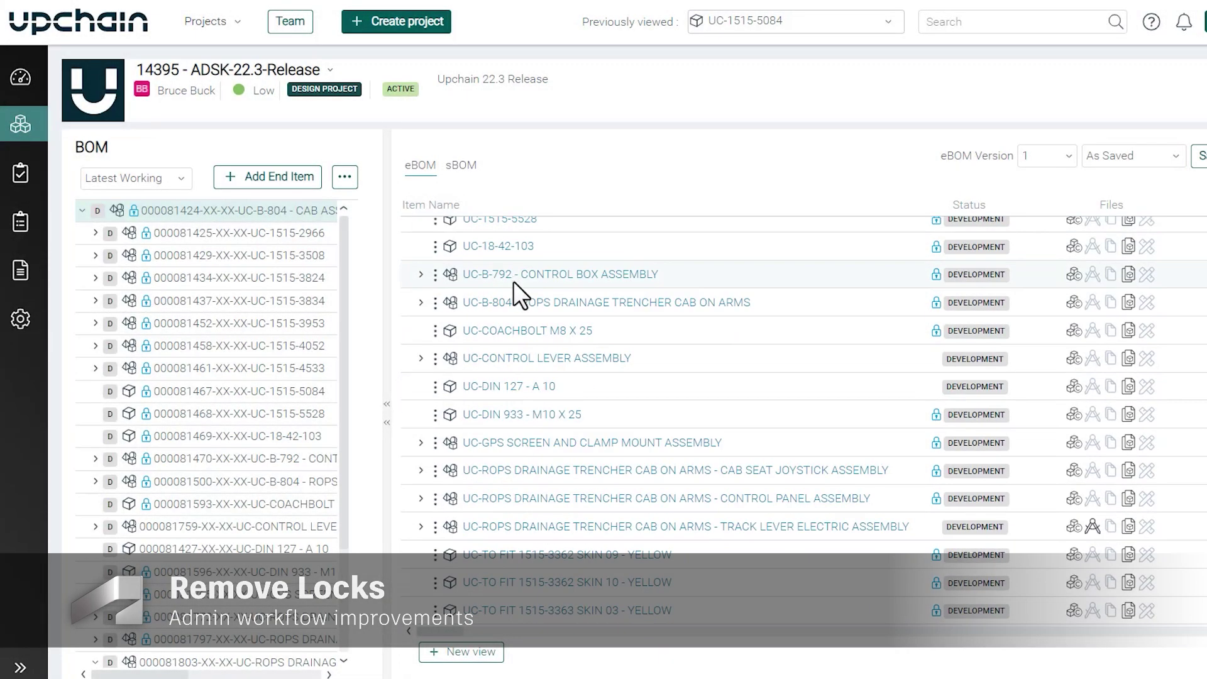
pyautogui.scroll(3, 513, 283)
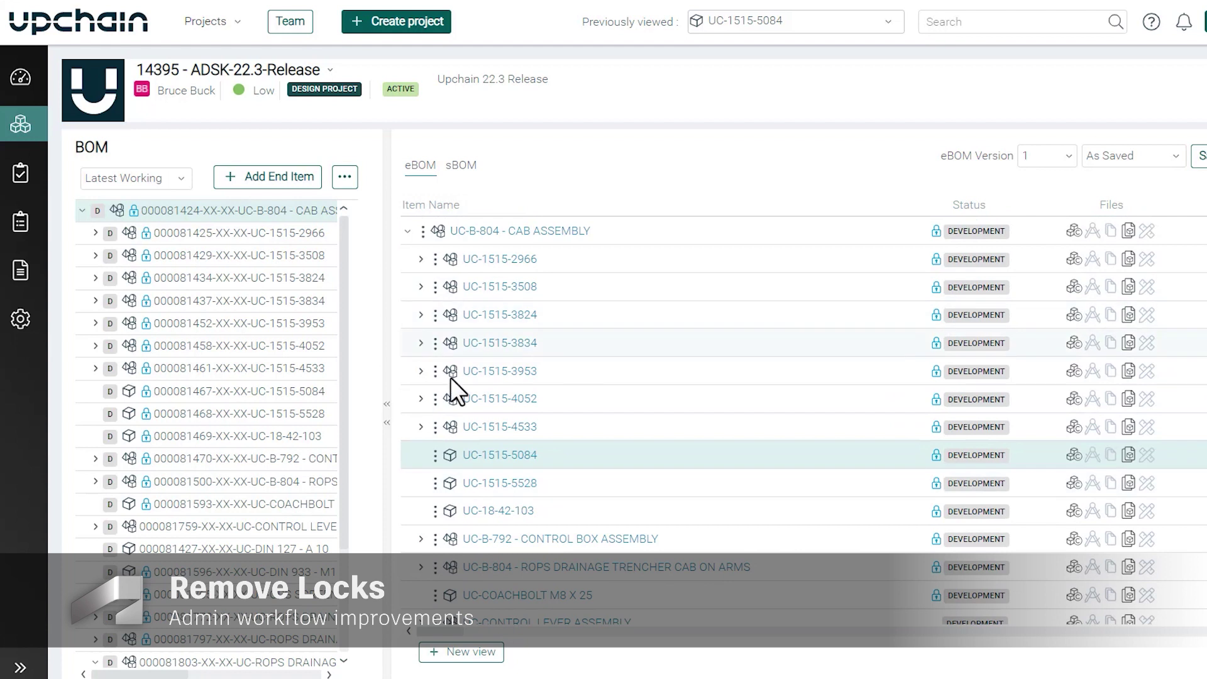
# Clear the locks on UC-1515-5084, confirm the unlock and dismiss the success message.
pyautogui.click(435, 456)
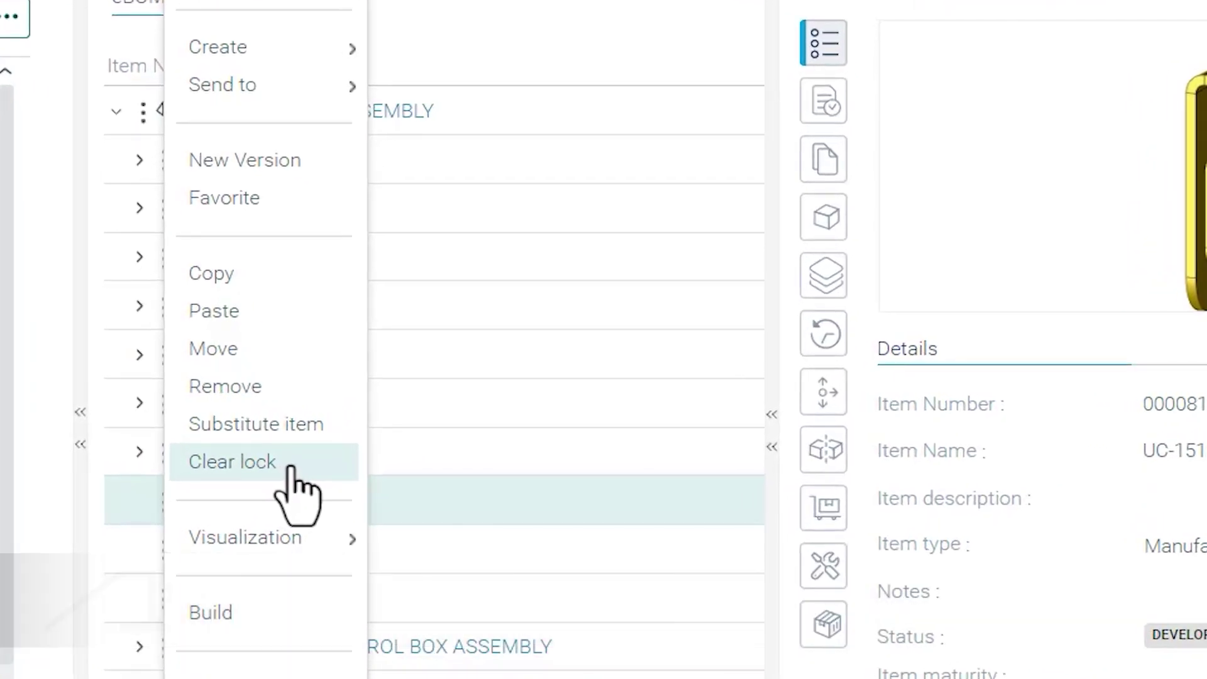
pyautogui.click(232, 460)
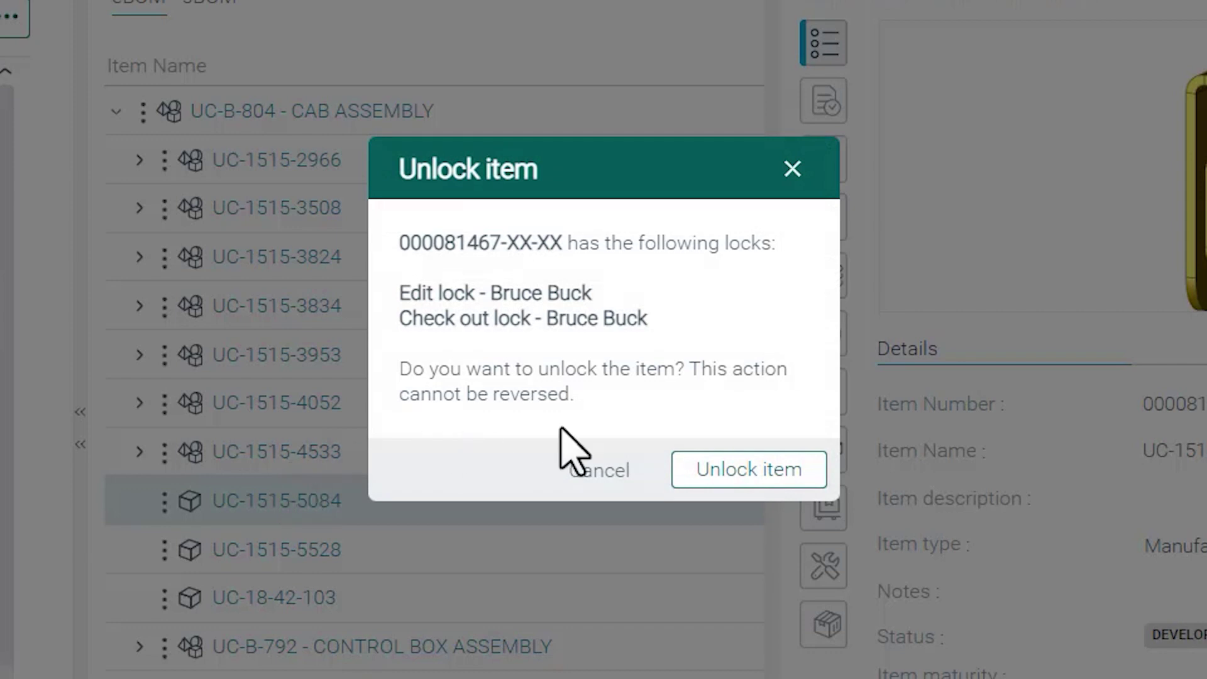
pyautogui.click(771, 490)
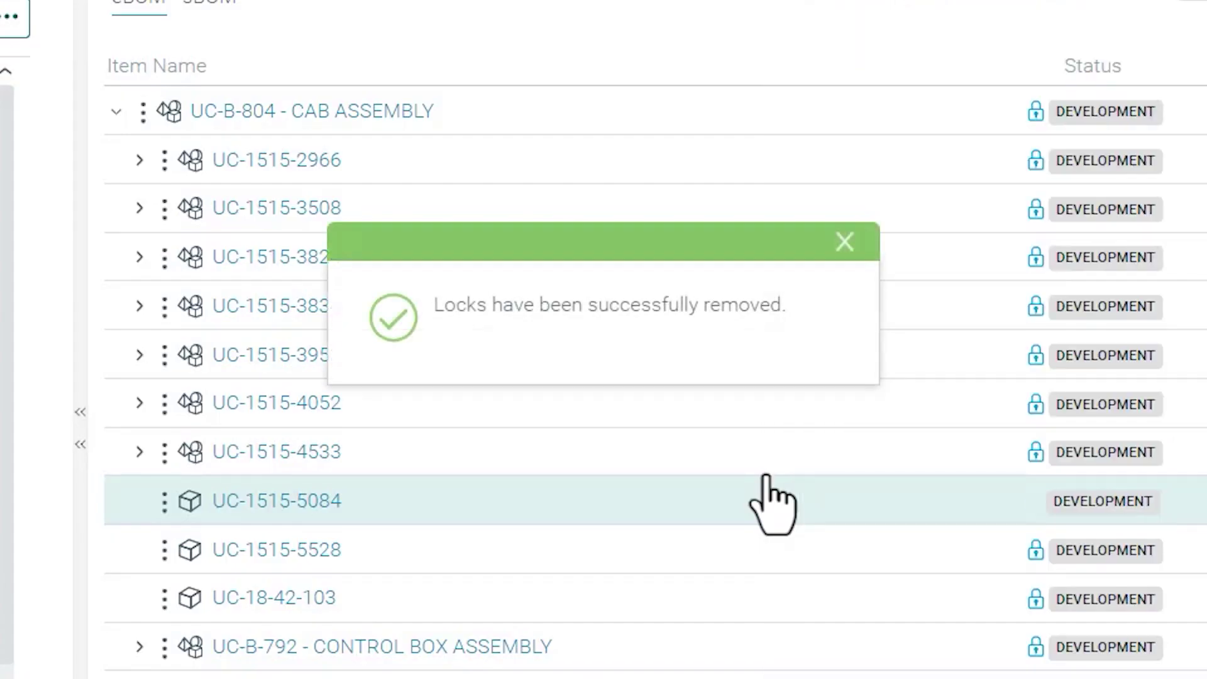
pyautogui.click(845, 257)
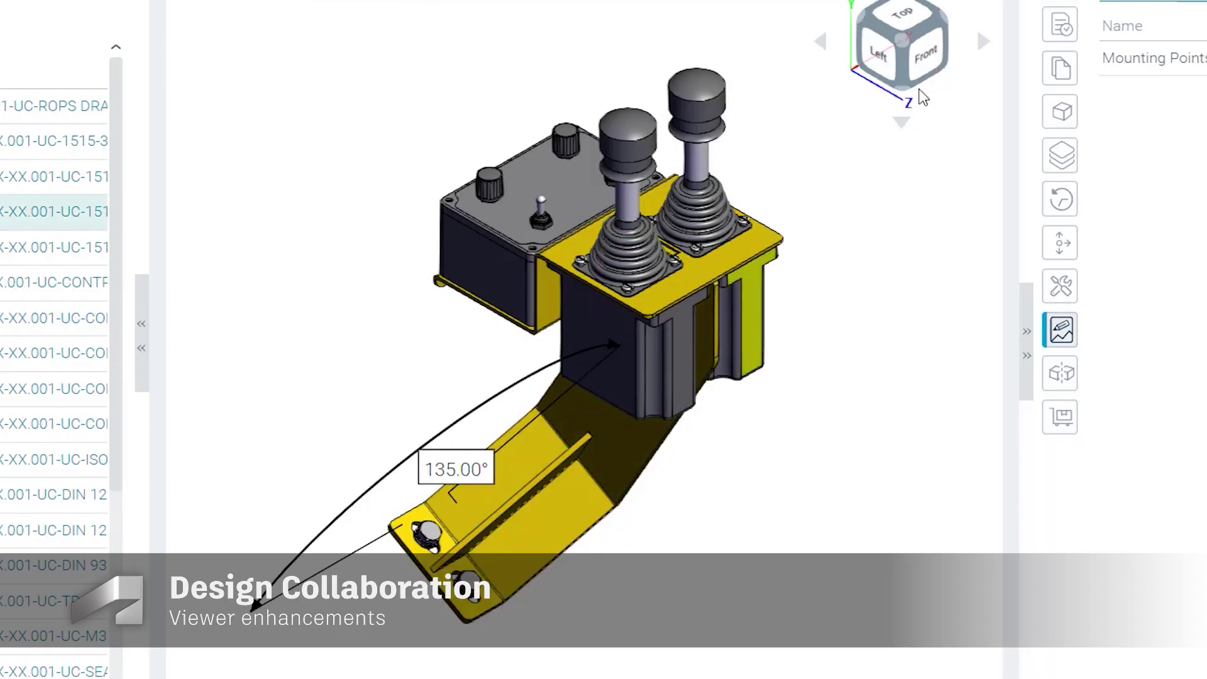
# Turn the model to Front view, then show the drawing's Edit, Fill and Sign, and Forms tools.
pyautogui.click(924, 59)
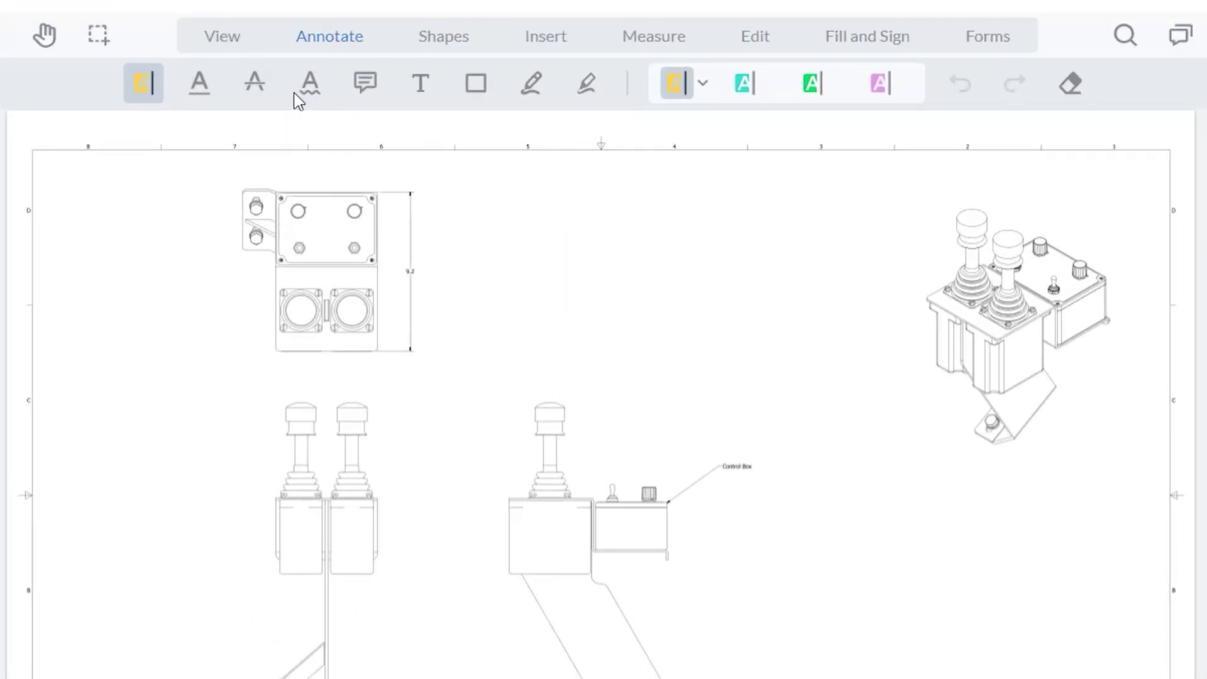
pyautogui.click(757, 40)
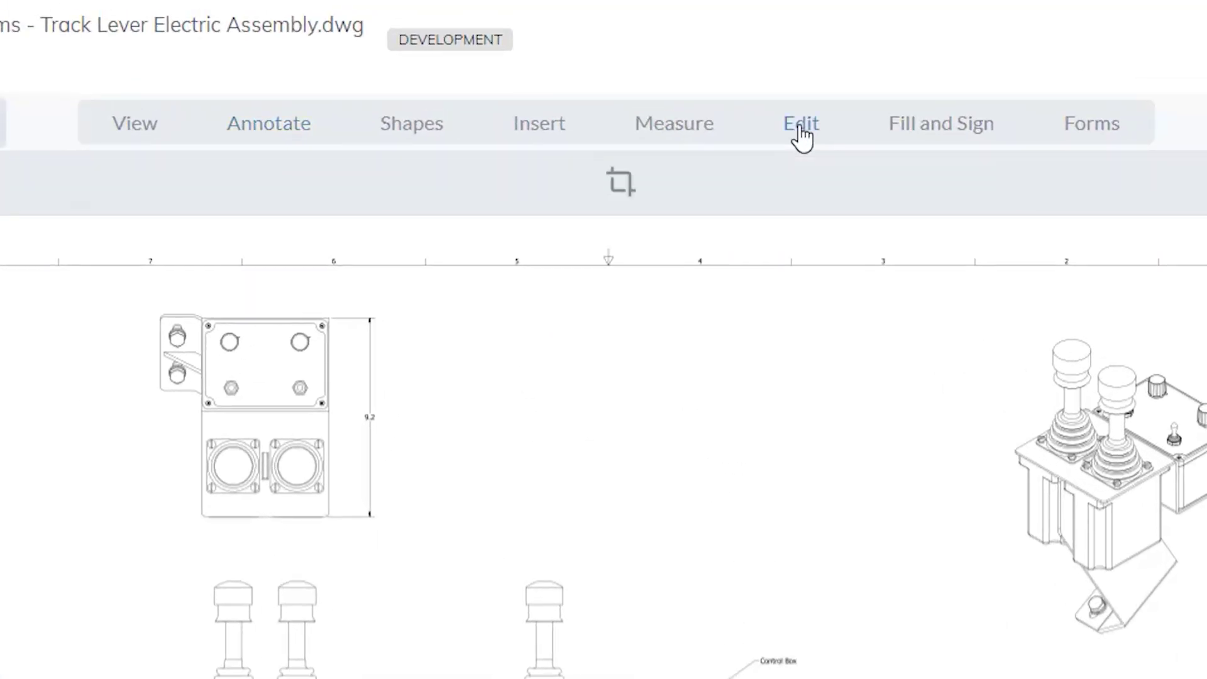
pyautogui.click(934, 138)
pyautogui.click(1072, 133)
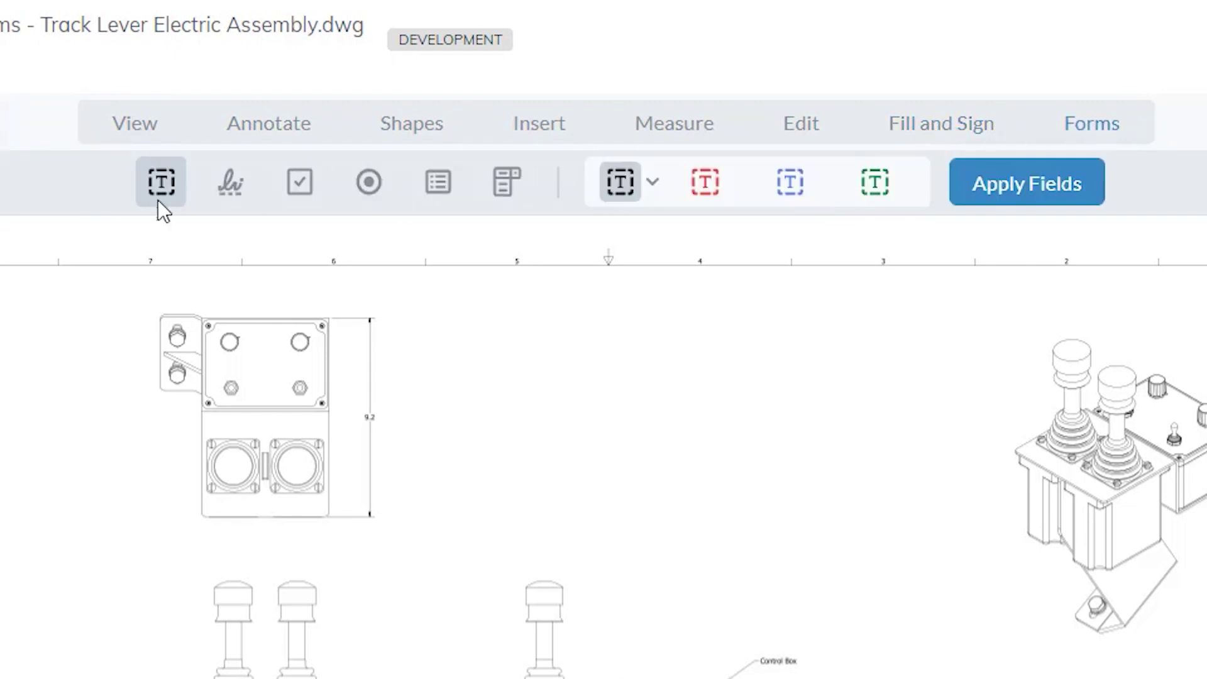